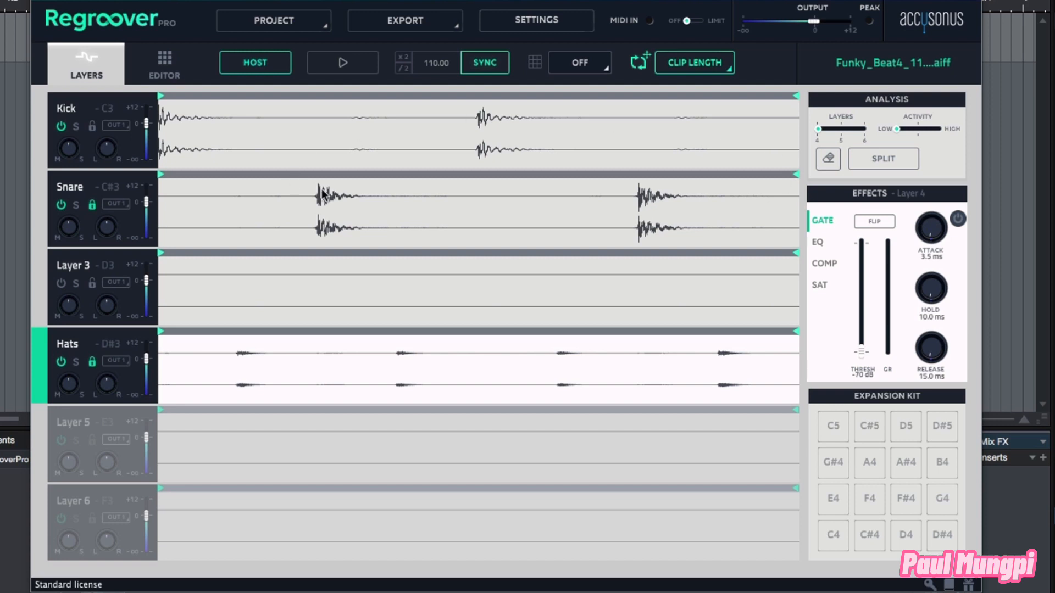
# Step: Play and stop the split drum layers to preview the beat
pyautogui.click(341, 65)
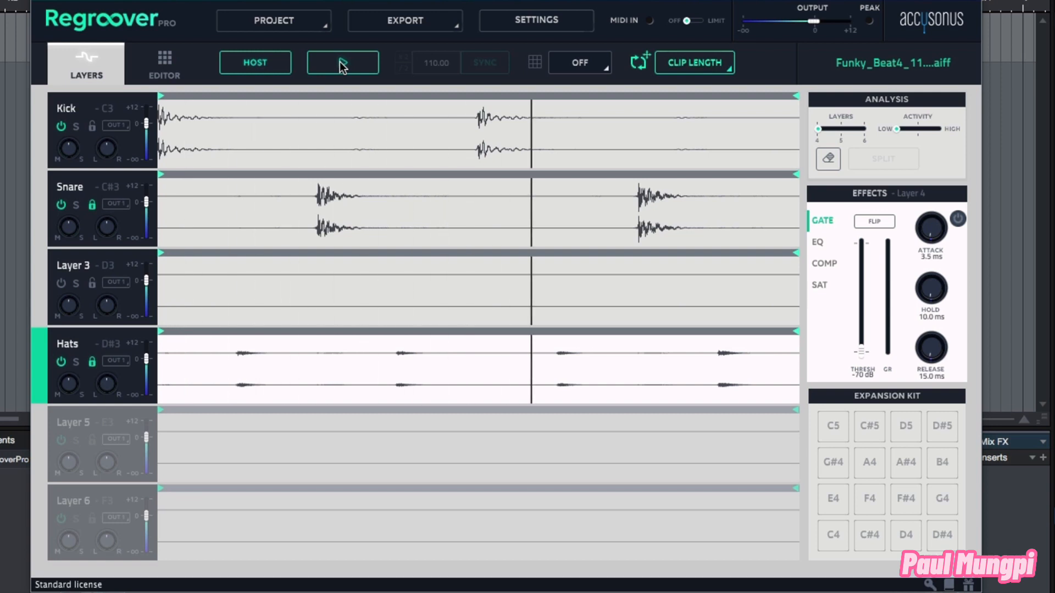
pyautogui.click(342, 65)
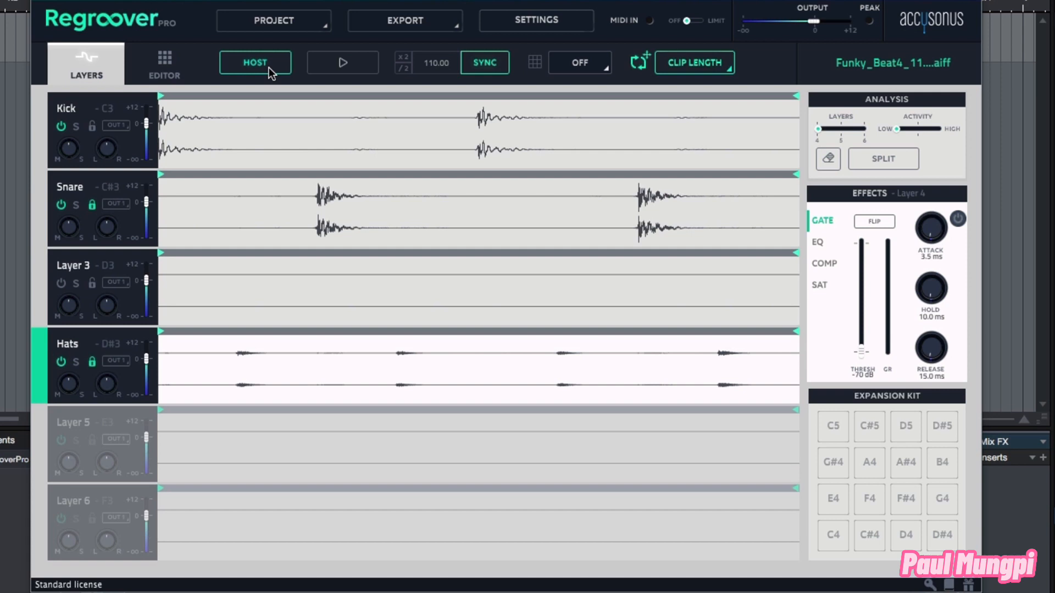
pyautogui.press('space')
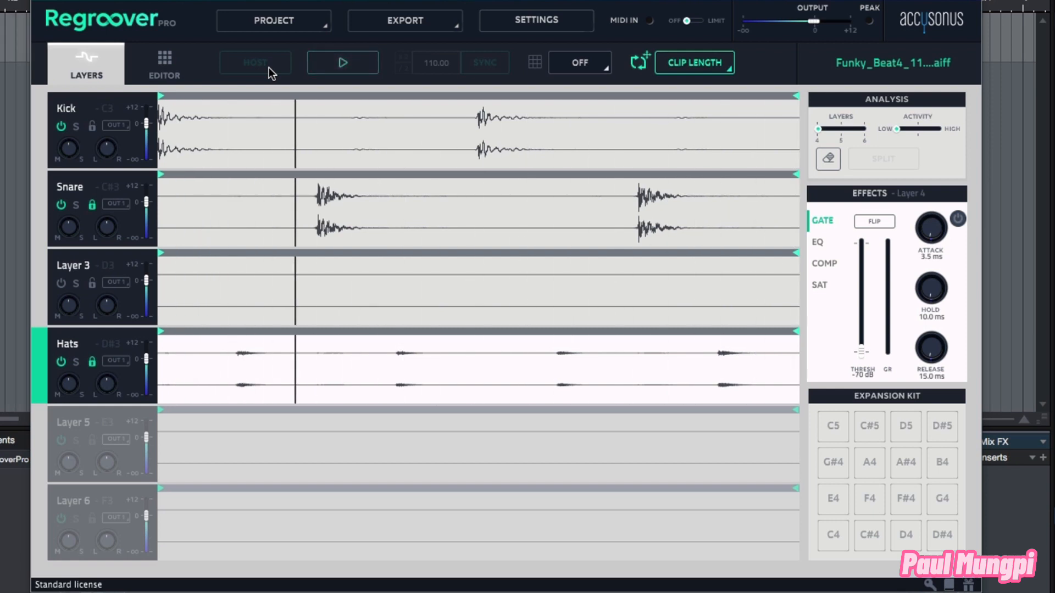
pyautogui.press('space')
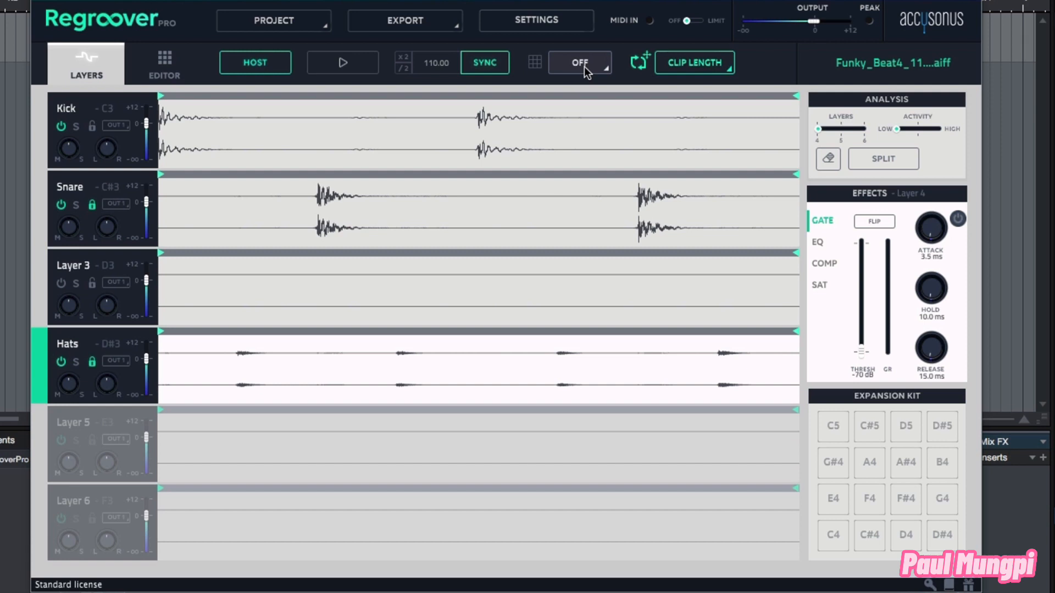
# Step: Set the grid to 1/16 and shorten the Kick layer's loop region to its first four sixteenths
pyautogui.click(585, 68)
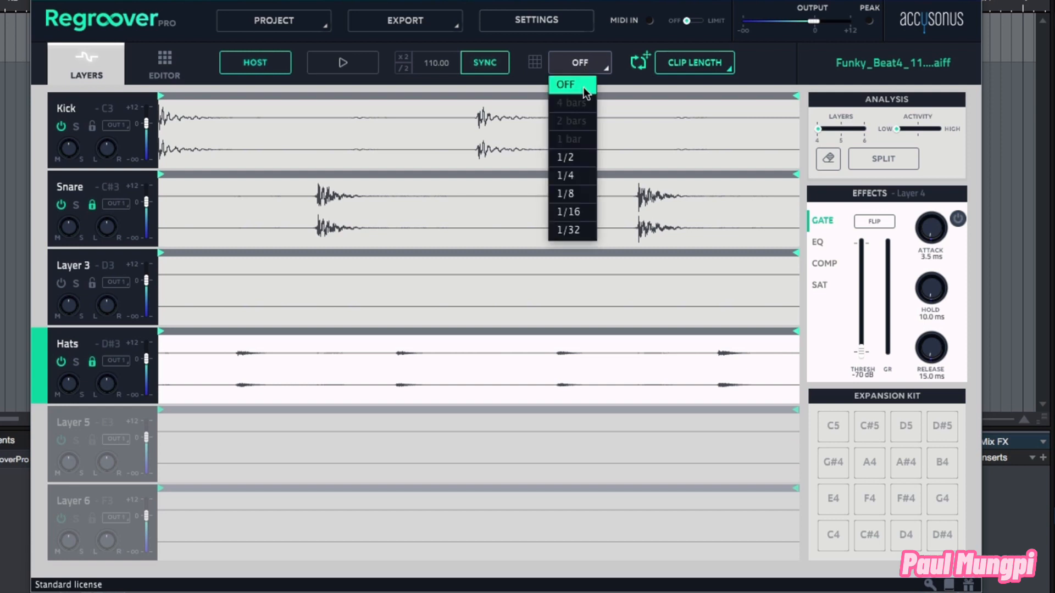
pyautogui.click(568, 213)
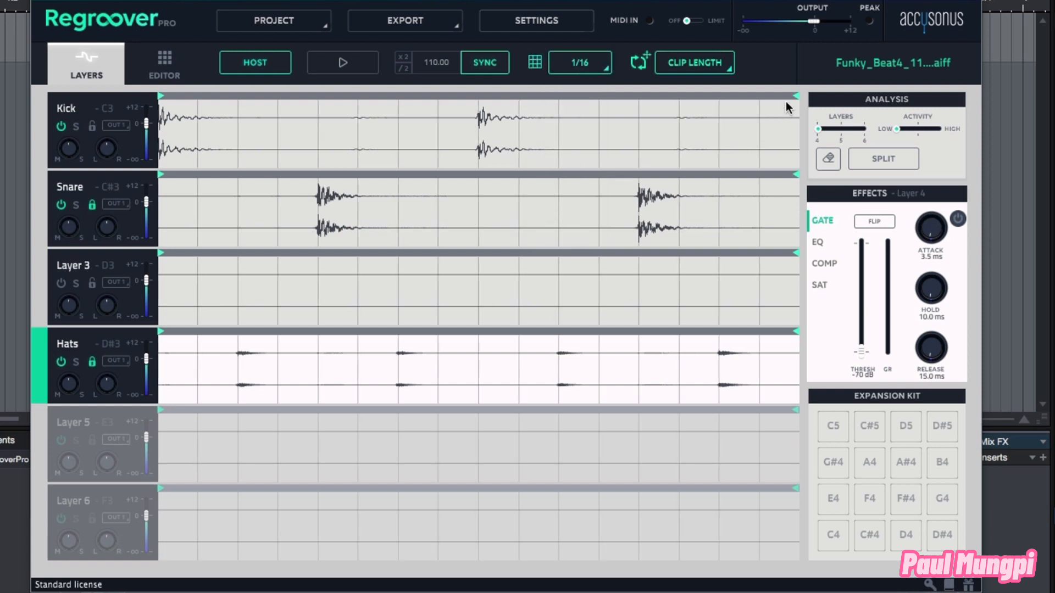
pyautogui.click(120, 109)
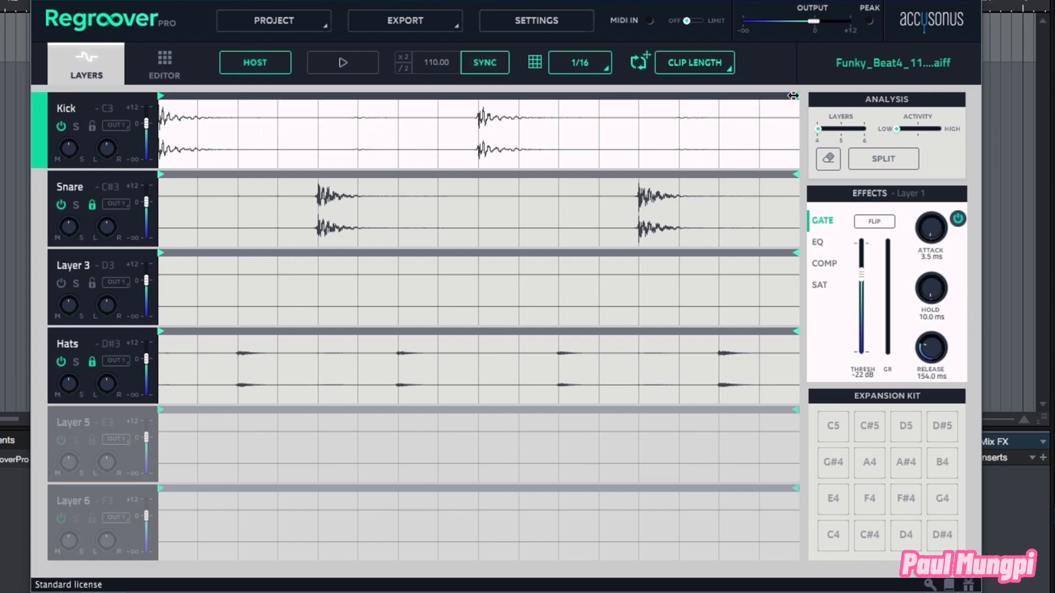
pyautogui.moveTo(793, 96); pyautogui.dragTo(316, 95)
# Step: Solo the Kick layer and play back its shortened loop
pyautogui.click(355, 67)
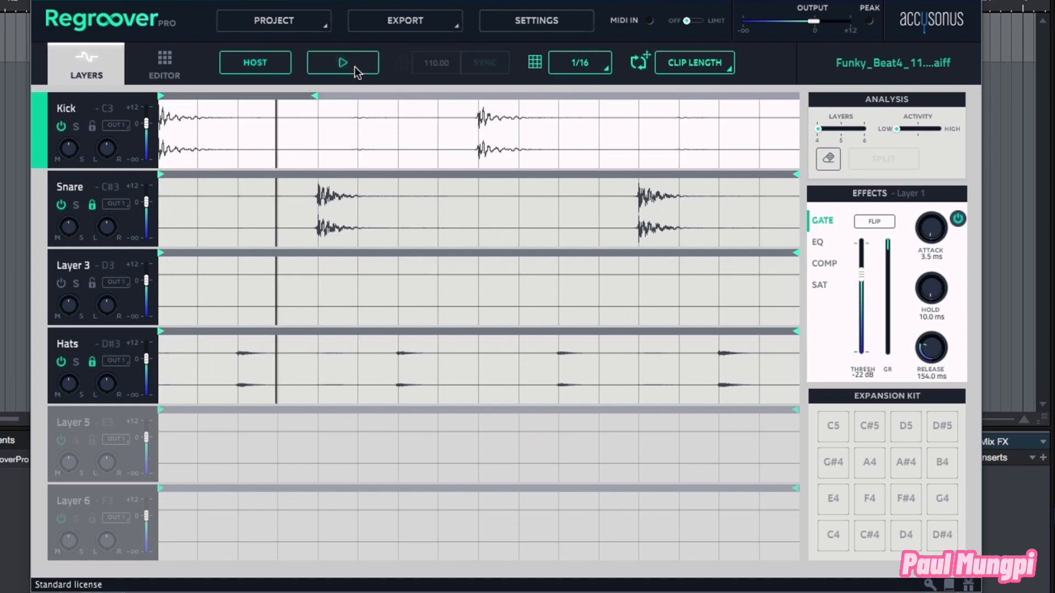
pyautogui.click(355, 67)
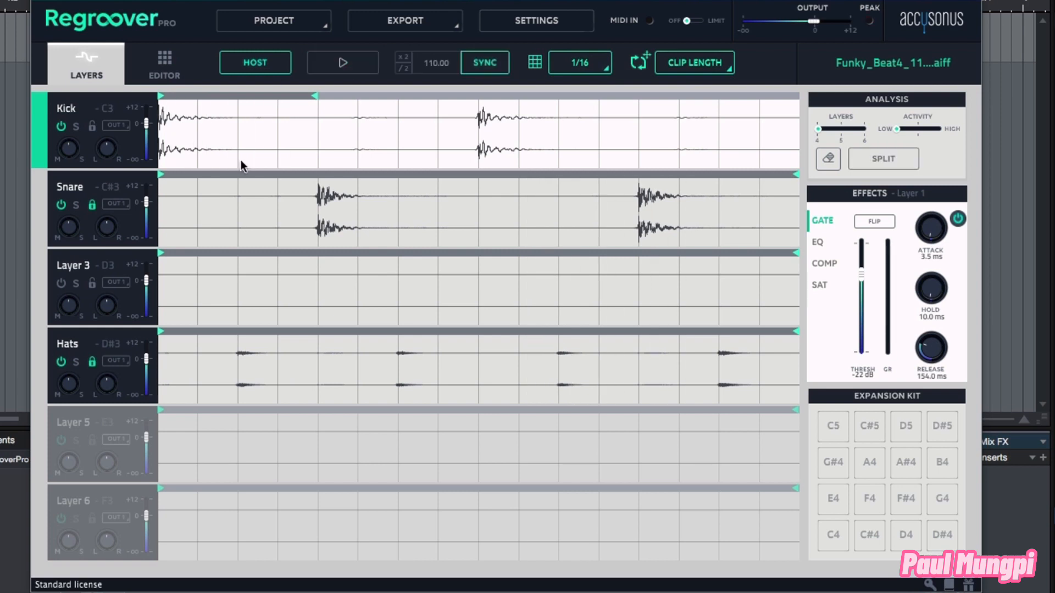
pyautogui.click(77, 126)
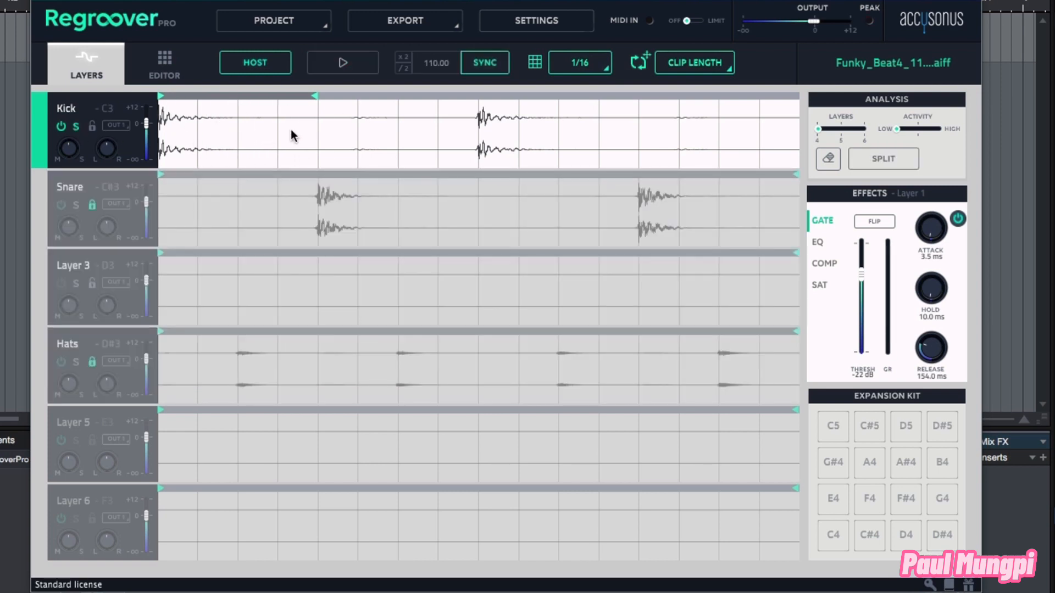
pyautogui.click(345, 63)
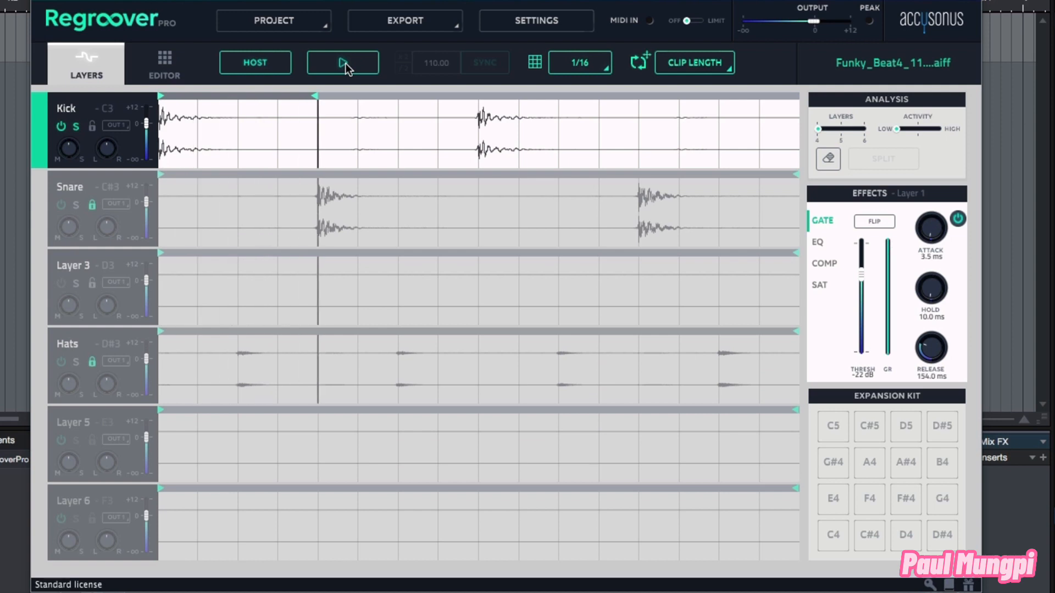
pyautogui.click(345, 64)
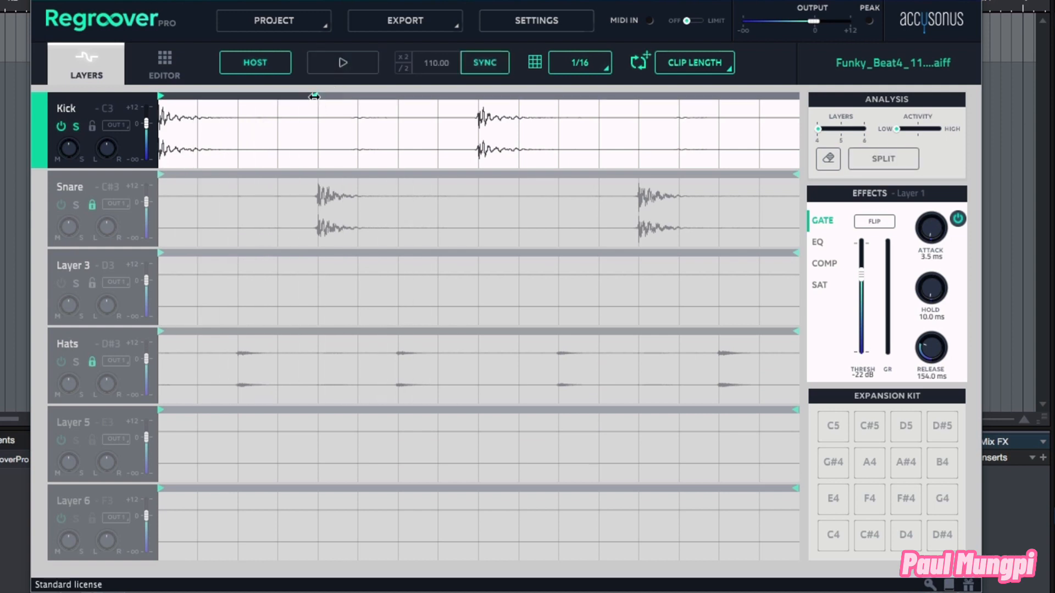
pyautogui.click(344, 67)
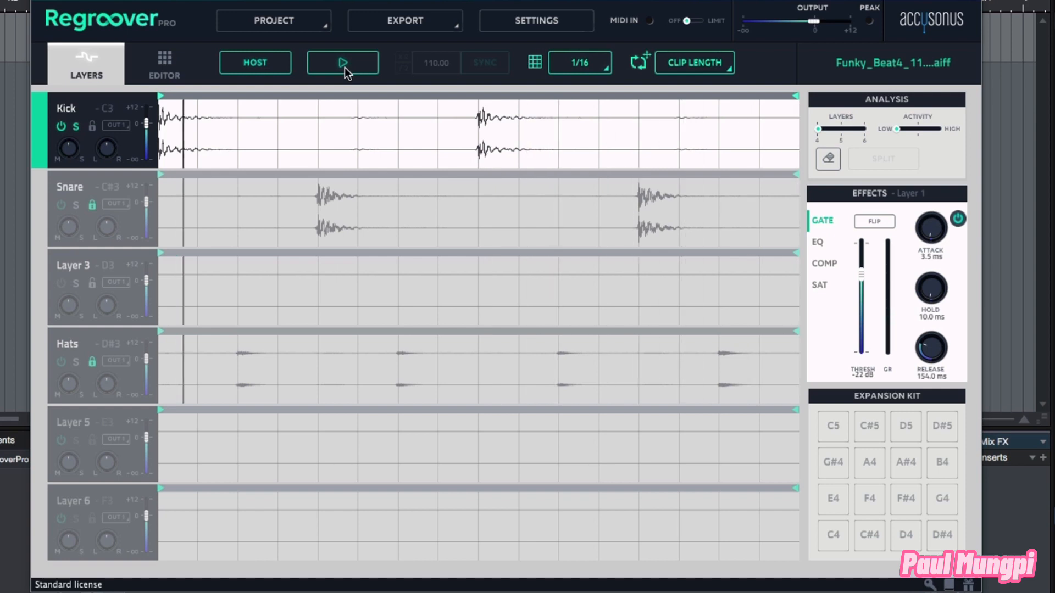
pyautogui.click(348, 65)
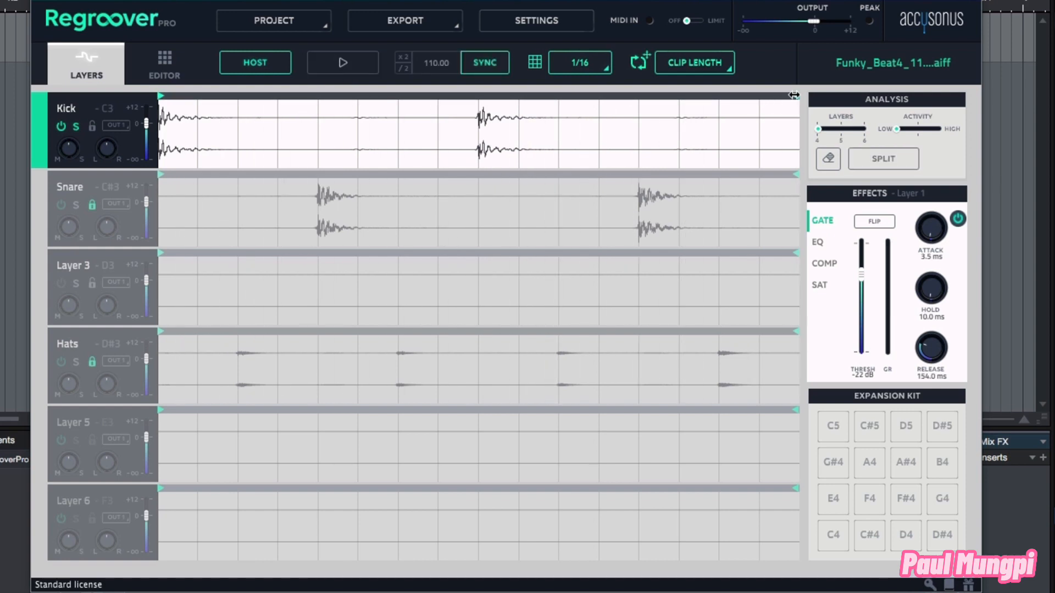
# Step: Shorten the Kick loop to its first two sixteenths and play it back
pyautogui.moveTo(794, 97); pyautogui.dragTo(320, 142)
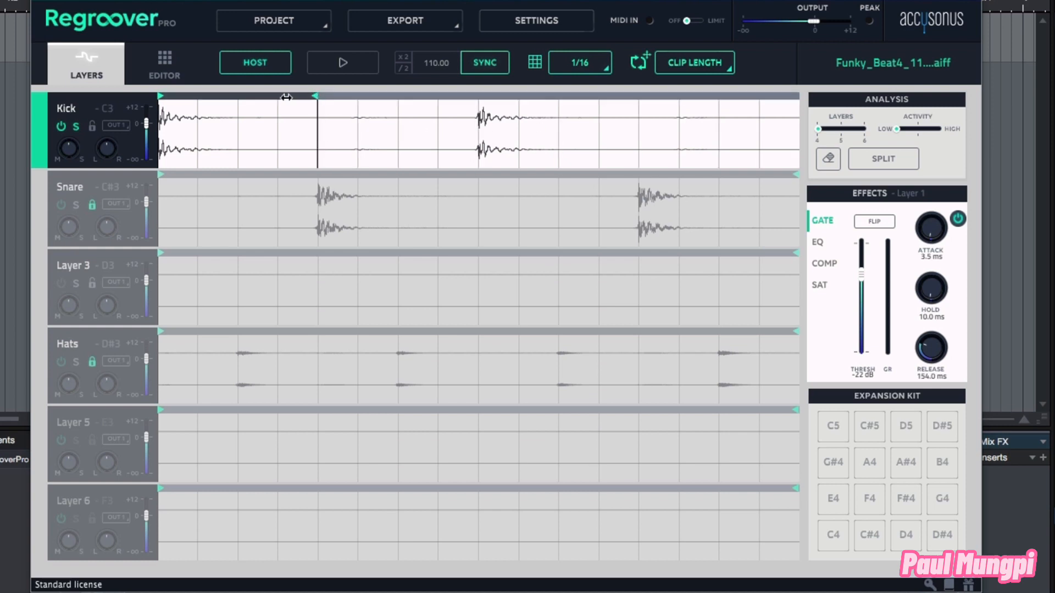
pyautogui.moveTo(287, 97); pyautogui.dragTo(226, 119)
pyautogui.click(338, 62)
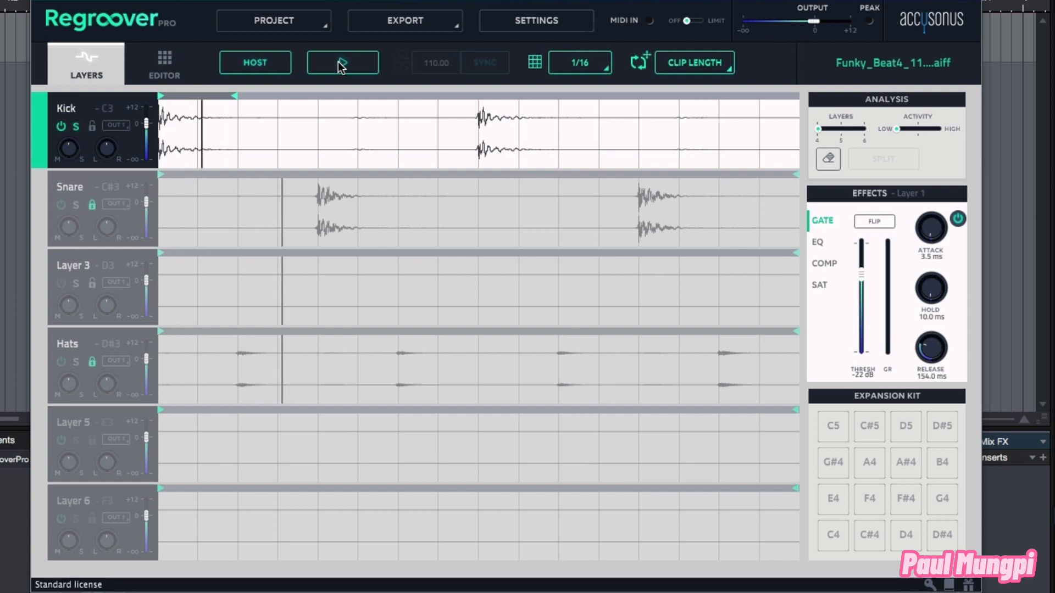
pyautogui.click(338, 61)
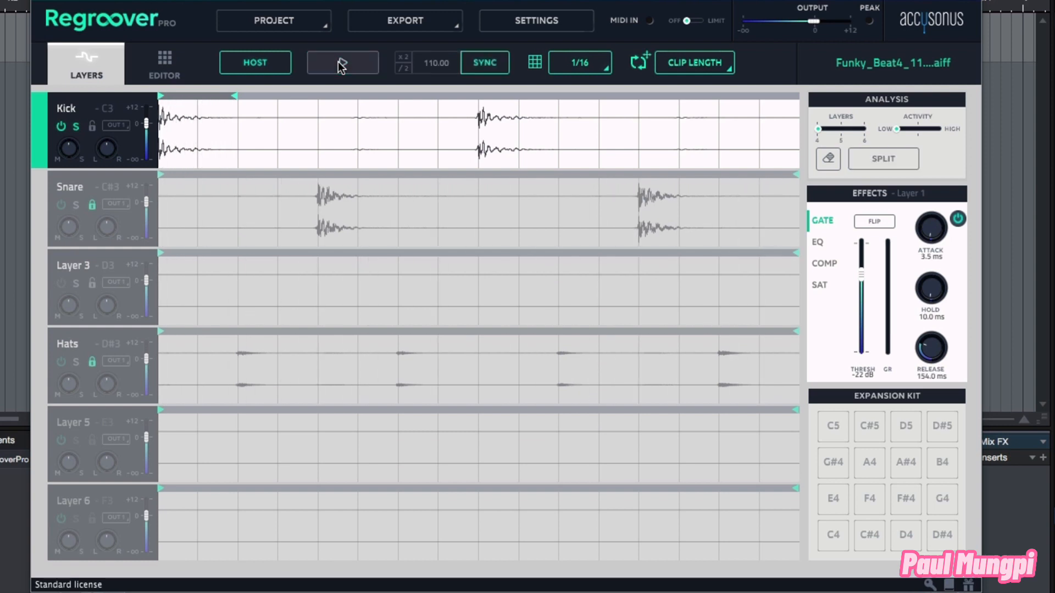
# Step: Unsolo the Kick layer, play the beat, and extend the Kick loop back to four sixteenths
pyautogui.click(76, 126)
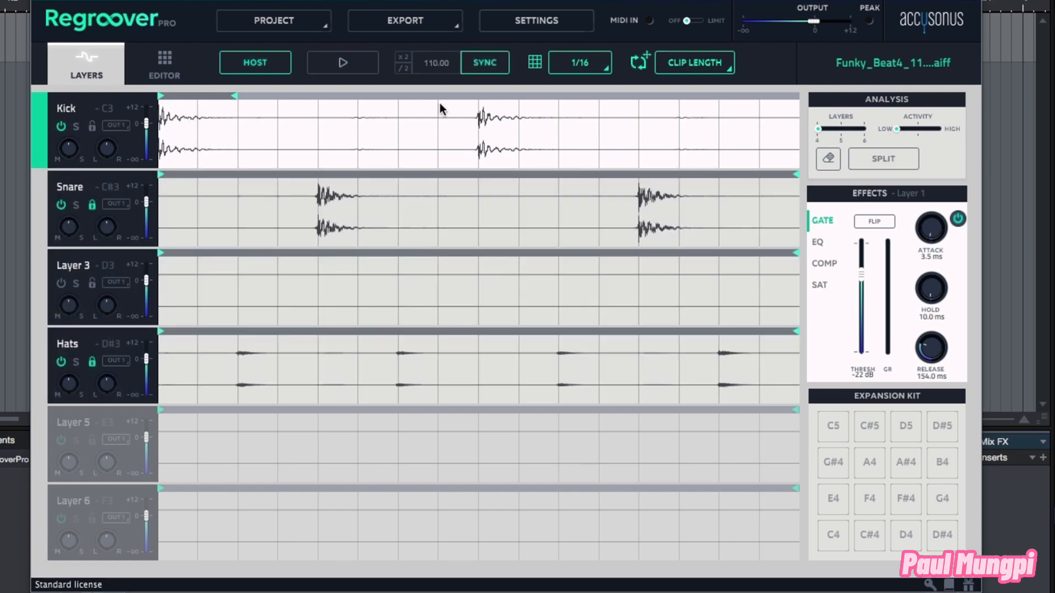
pyautogui.click(338, 61)
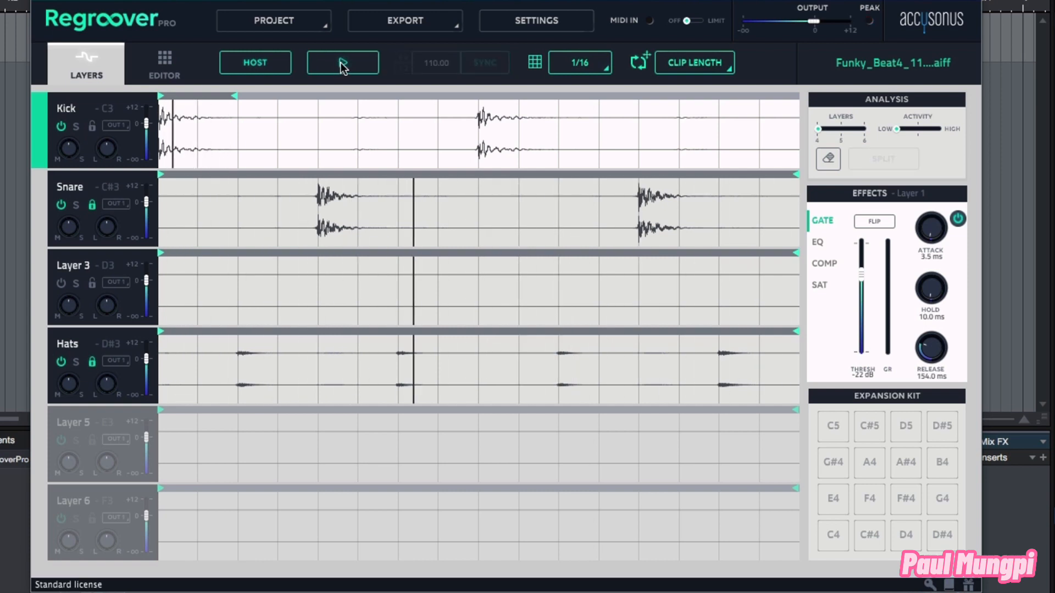
pyautogui.click(340, 62)
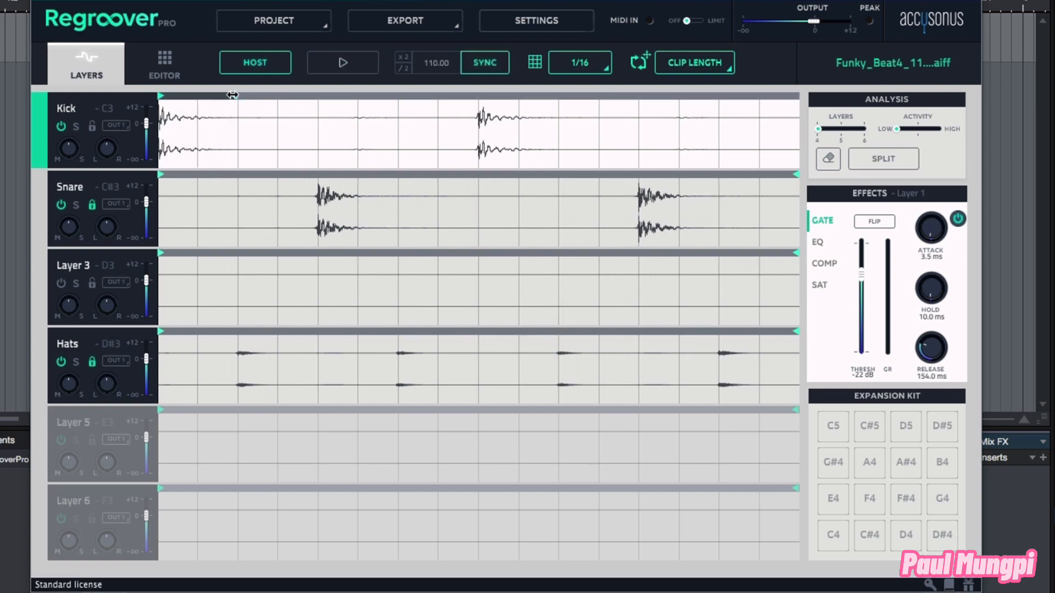
pyautogui.moveTo(233, 95); pyautogui.dragTo(315, 97)
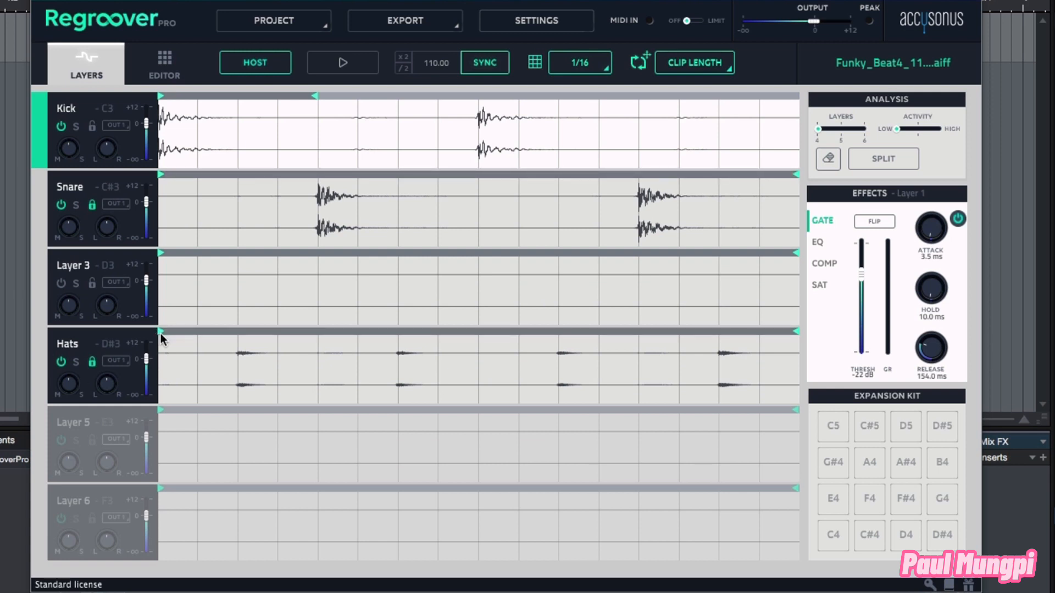
# Step: Set the Hats loop to one sixteenth starting at the third sixteenth and play it back
pyautogui.moveTo(161, 332); pyautogui.dragTo(240, 332)
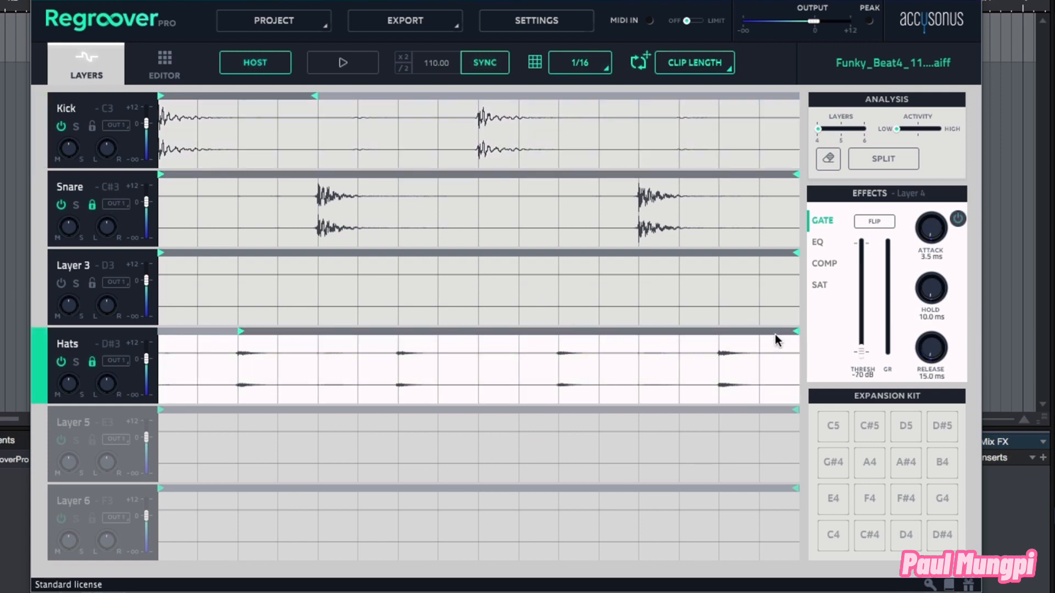
pyautogui.moveTo(794, 333); pyautogui.dragTo(275, 363)
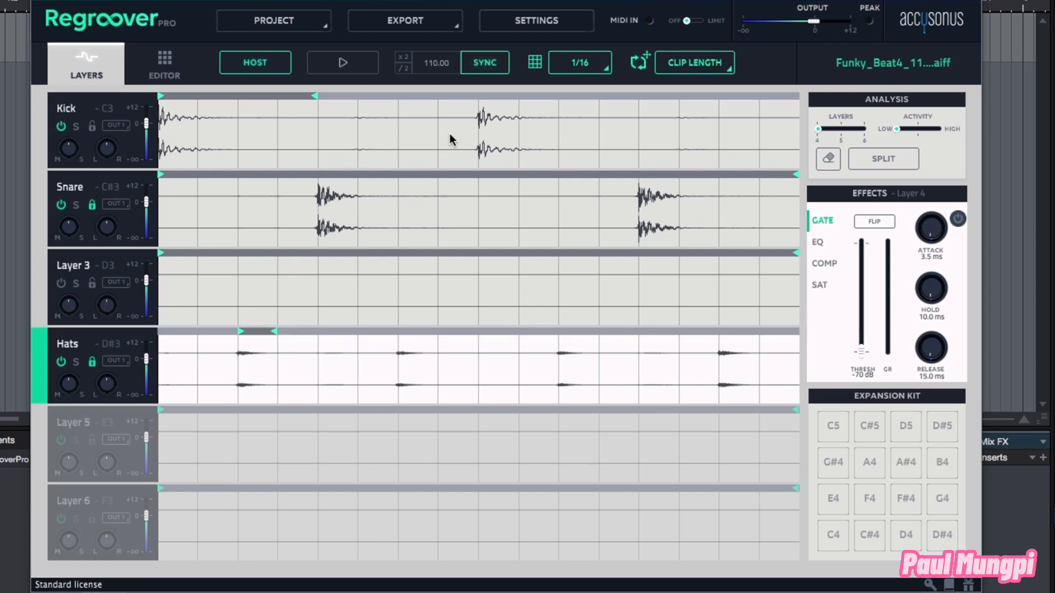
pyautogui.click(344, 67)
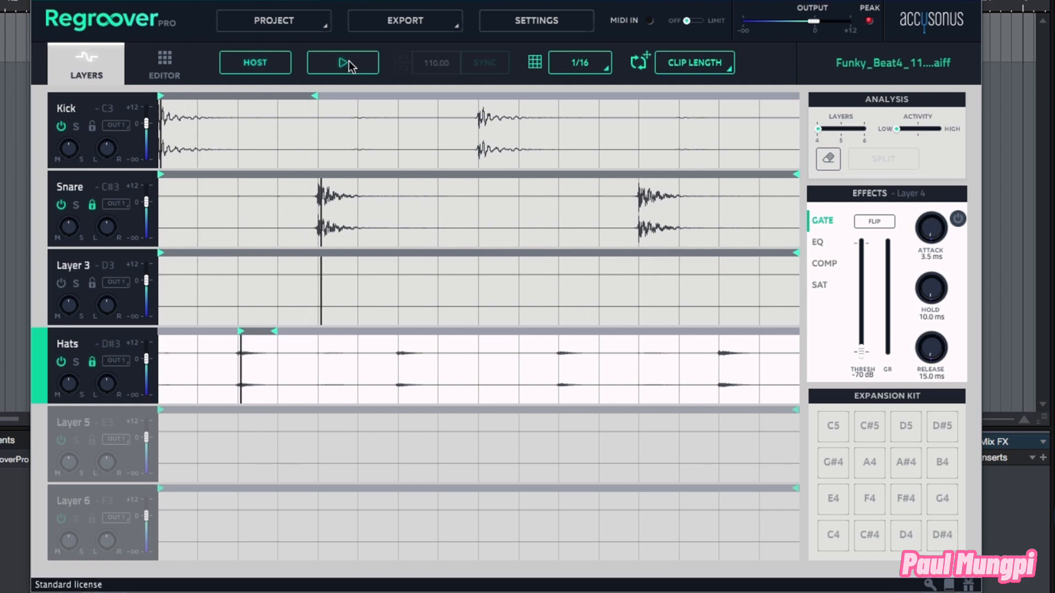
pyautogui.click(348, 61)
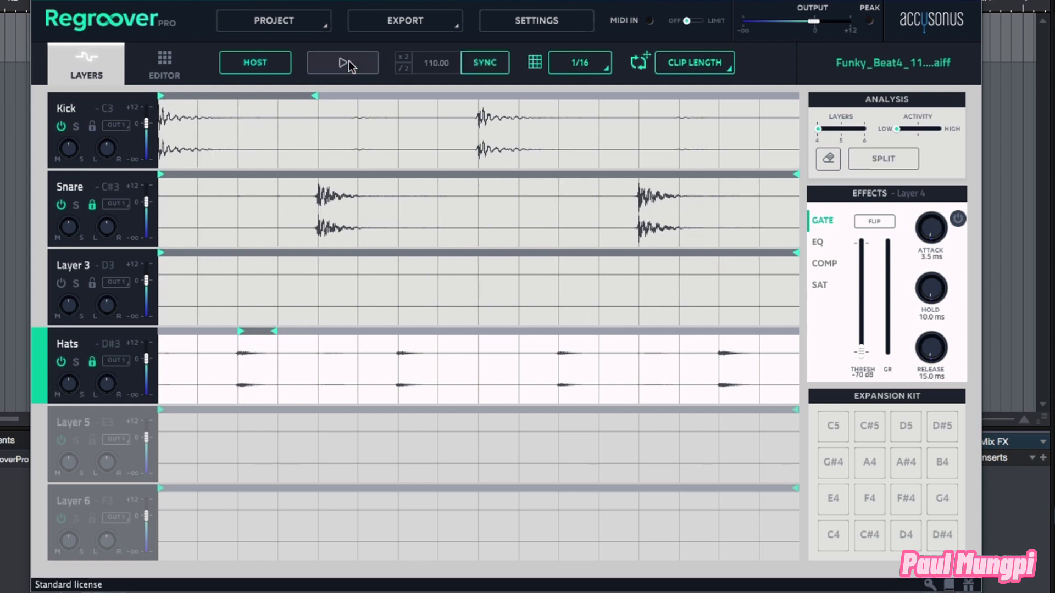
# Step: Set the Snare loop to start at the fifth sixteenth and end before its second hit, then play it
pyautogui.moveTo(161, 175); pyautogui.dragTo(320, 175)
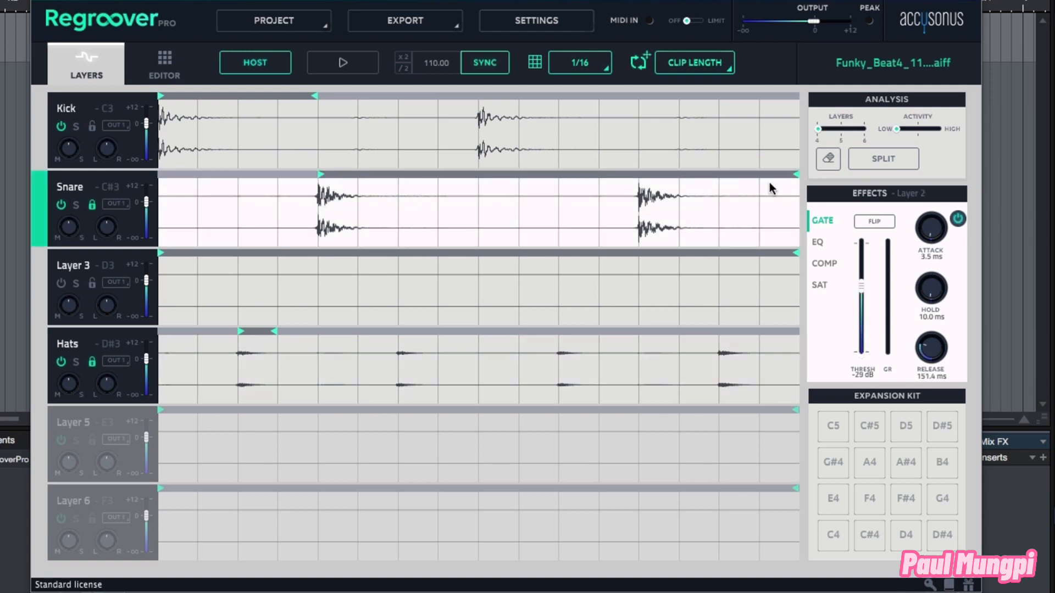
pyautogui.moveTo(794, 175); pyautogui.dragTo(635, 176)
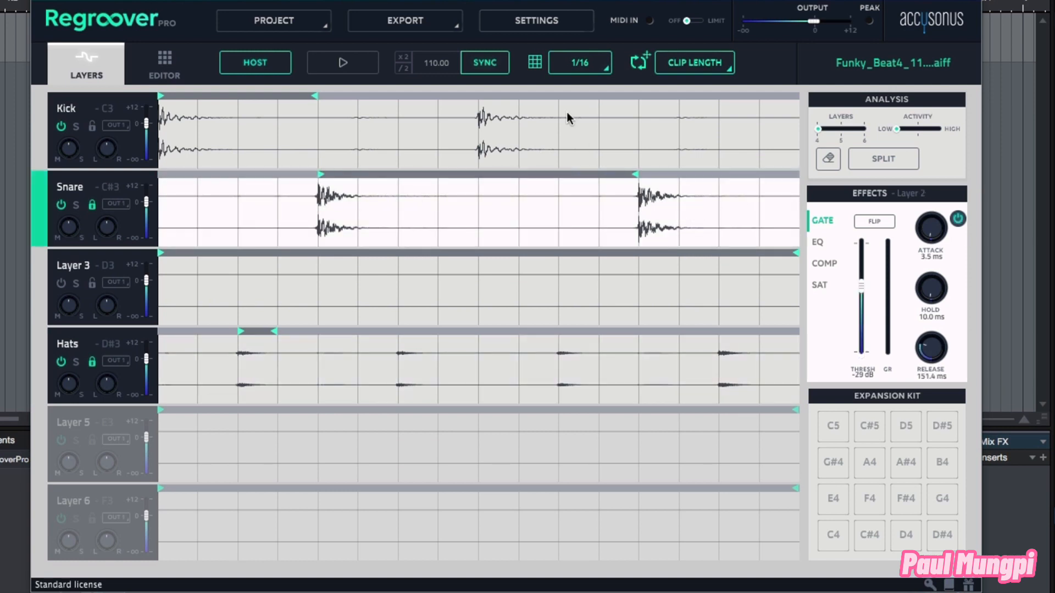
pyautogui.click(352, 65)
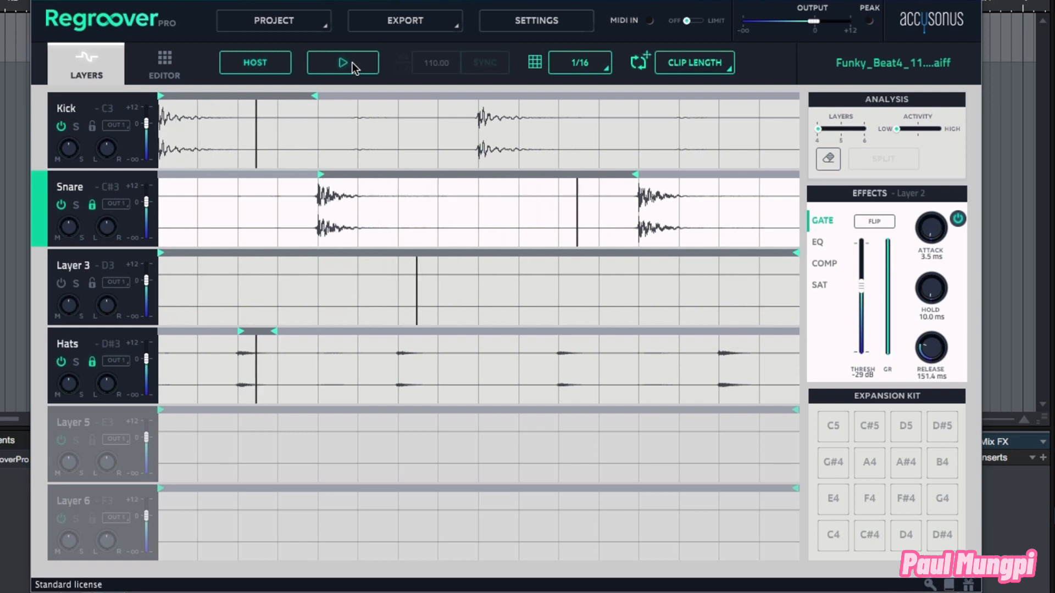
pyautogui.click(351, 62)
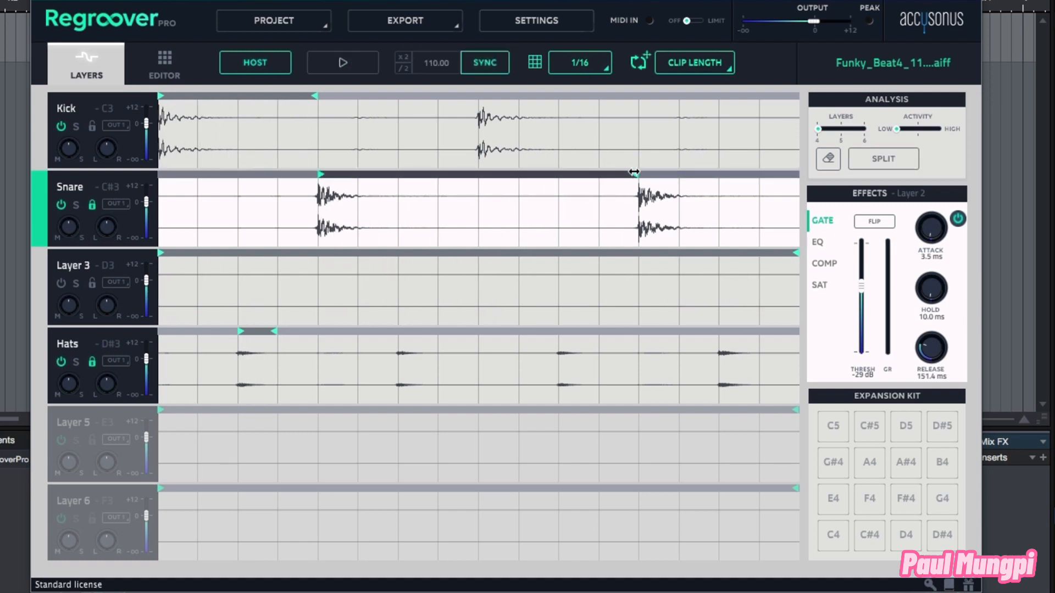
# Step: Shorten the Snare loop to end after the eighth sixteenth and play it back
pyautogui.moveTo(625, 174); pyautogui.dragTo(475, 175)
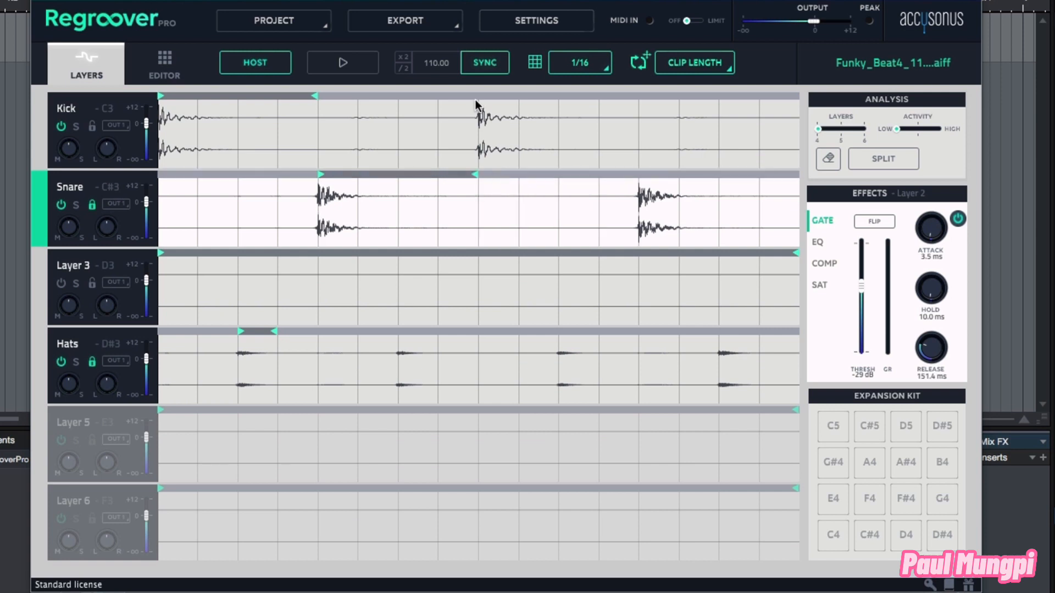
pyautogui.click(351, 65)
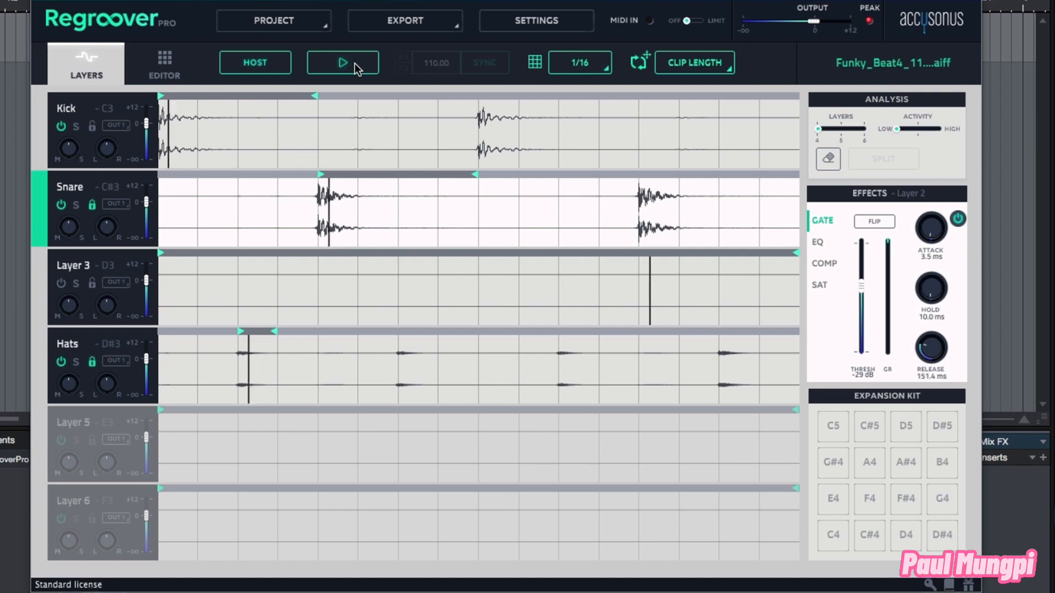
pyautogui.click(355, 64)
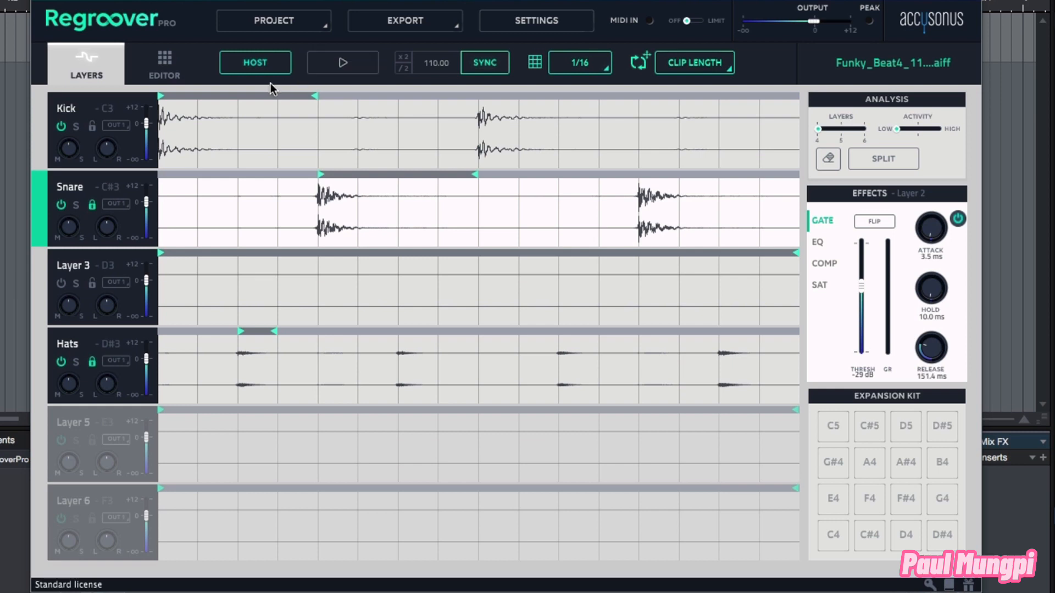
# Step: Open the pad editor view, return to the layers, and play the looped layers
pyautogui.click(169, 65)
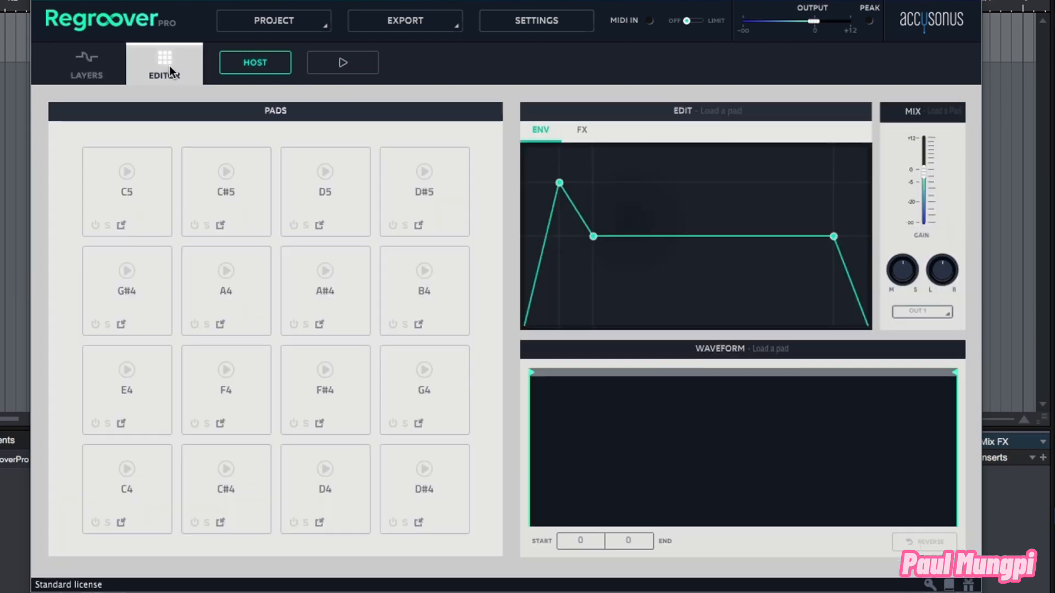
pyautogui.click(104, 71)
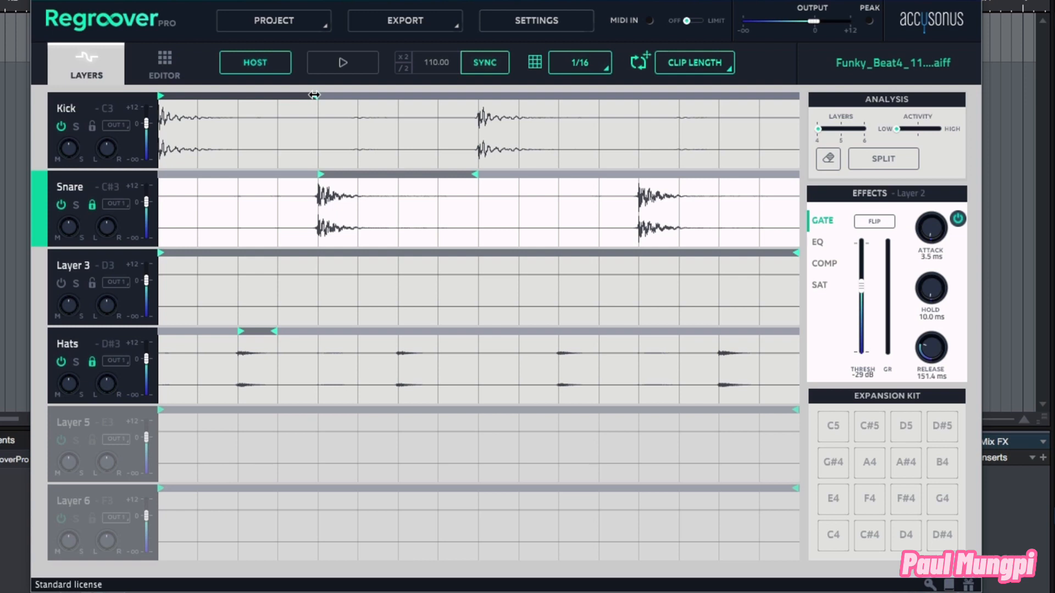
pyautogui.click(343, 62)
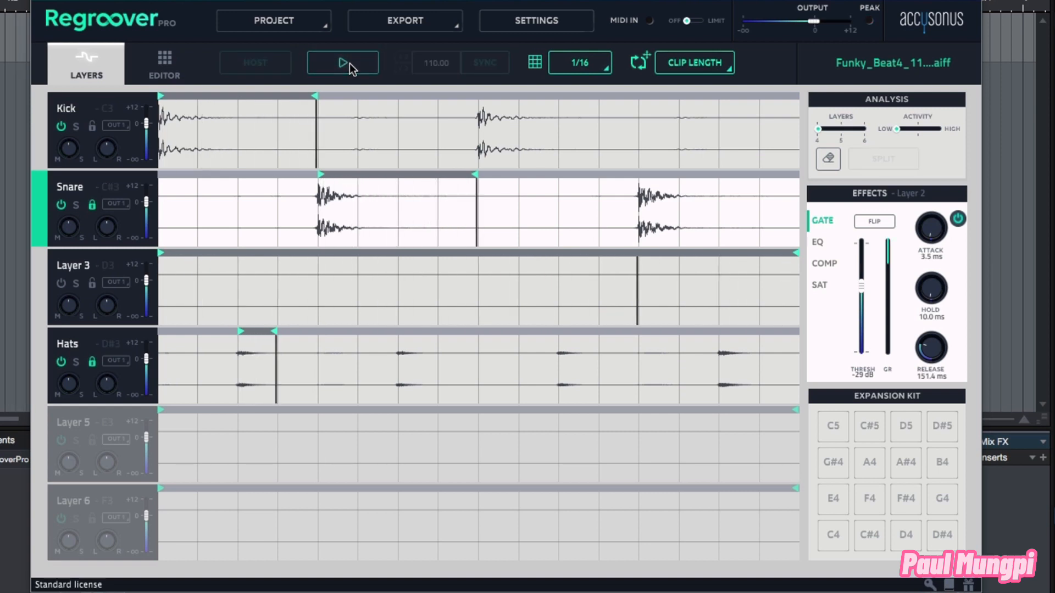
# Step: Stop playback, glance at the pad editor, and extend the Kick loop's end back out to cover the whole clip
pyautogui.click(343, 63)
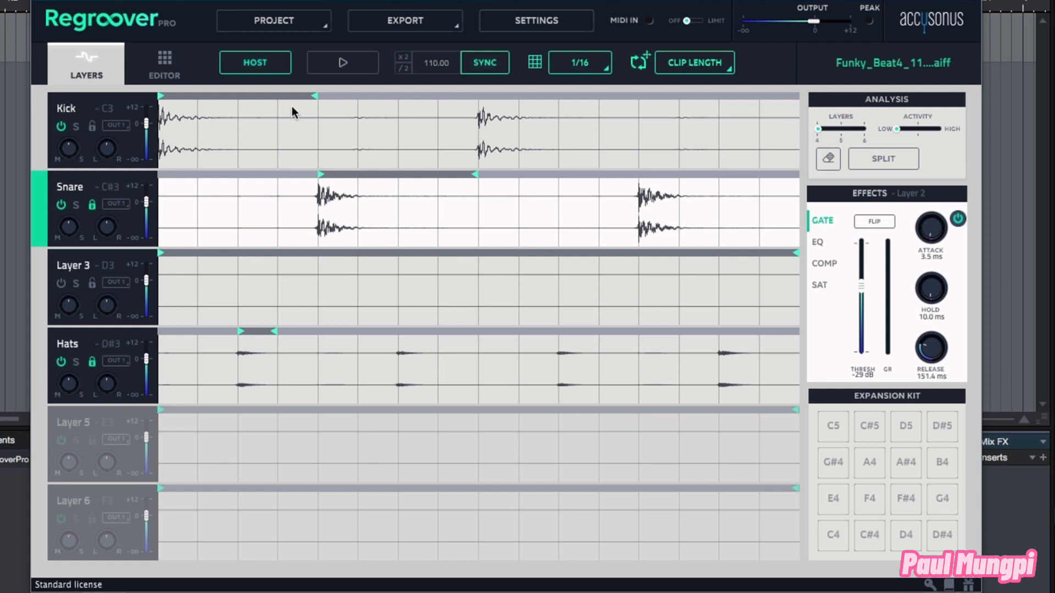
pyautogui.click(173, 64)
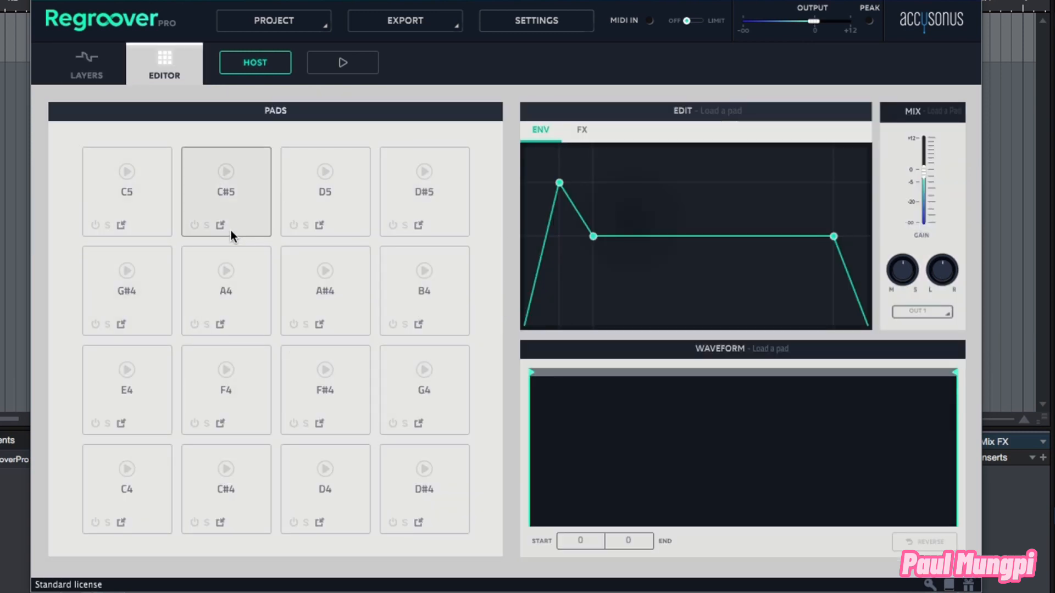
pyautogui.click(94, 63)
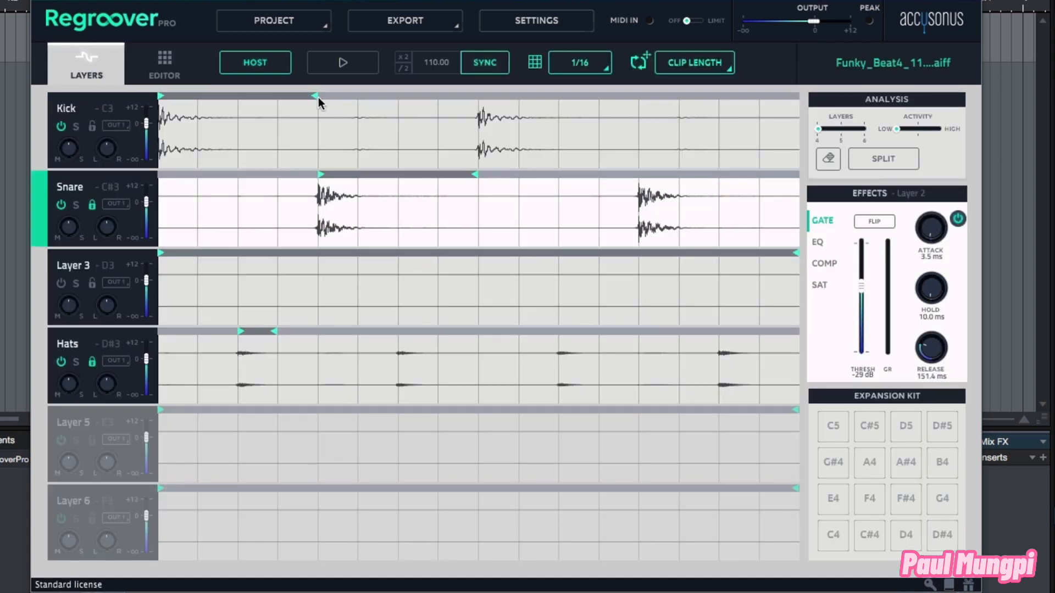
pyautogui.moveTo(315, 96); pyautogui.dragTo(832, 108)
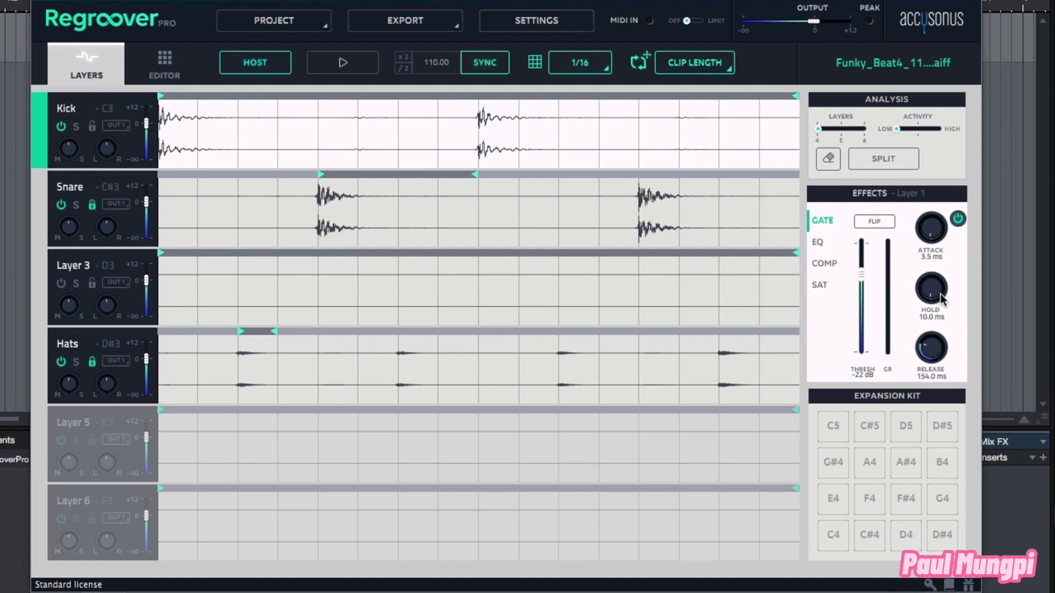
# Step: Select each layer in turn to review its effect settings, finishing on the Kick layer
pyautogui.click(40, 200)
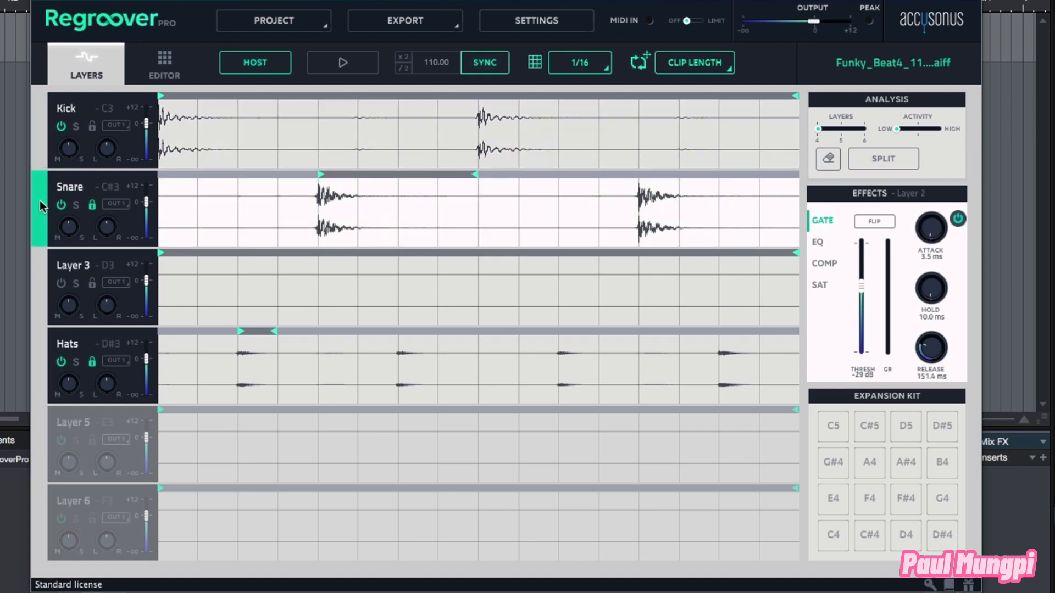
pyautogui.click(35, 280)
pyautogui.click(39, 377)
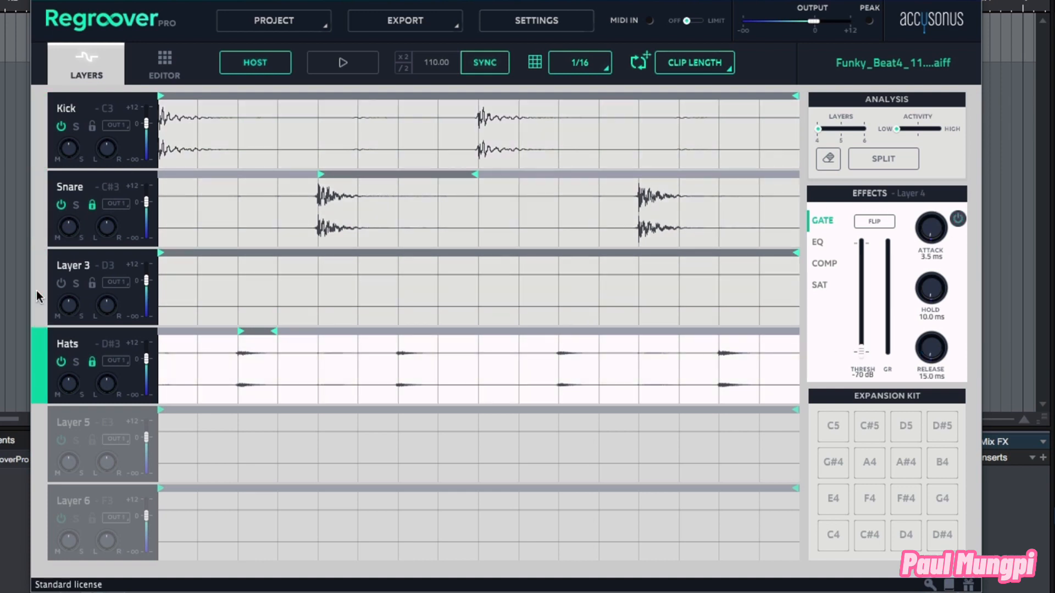
pyautogui.click(36, 290)
pyautogui.click(40, 214)
pyautogui.click(39, 142)
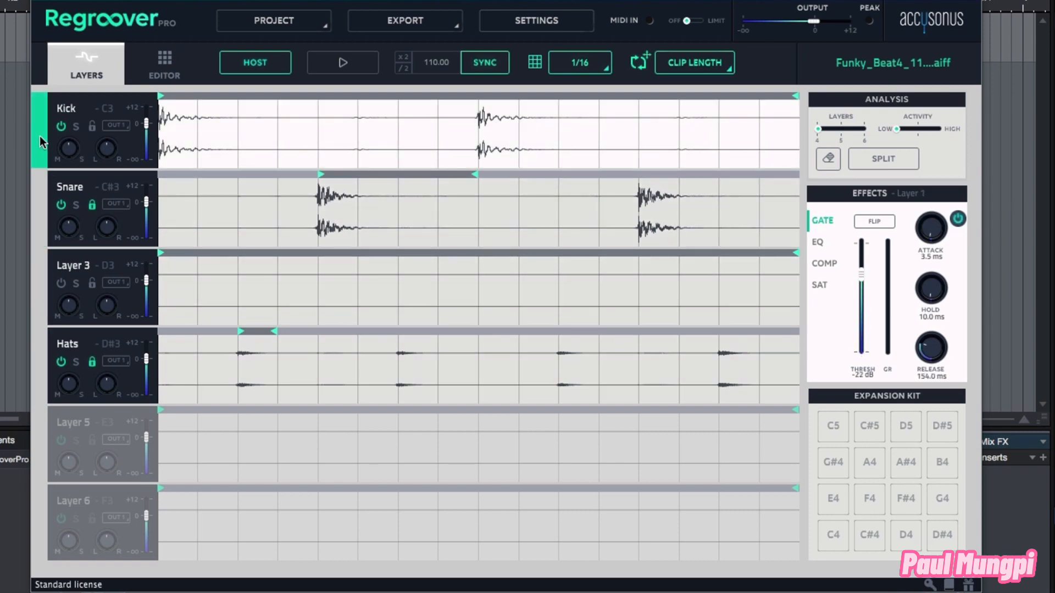